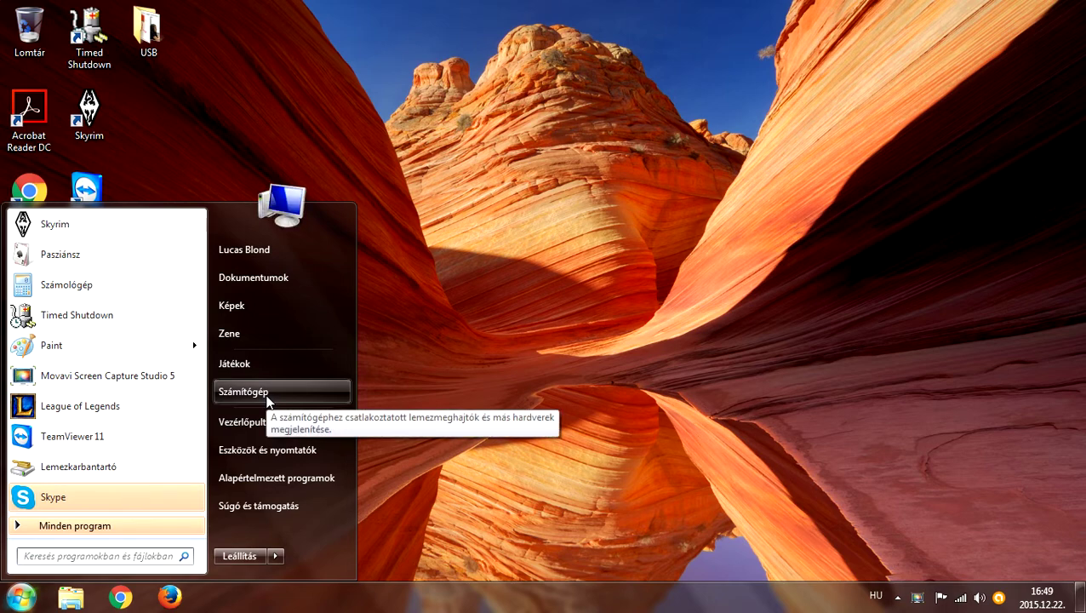
- Open the computer's advanced system properties and bring up the performance settings (Teljesítménybeállítások)
right_click(268, 399)
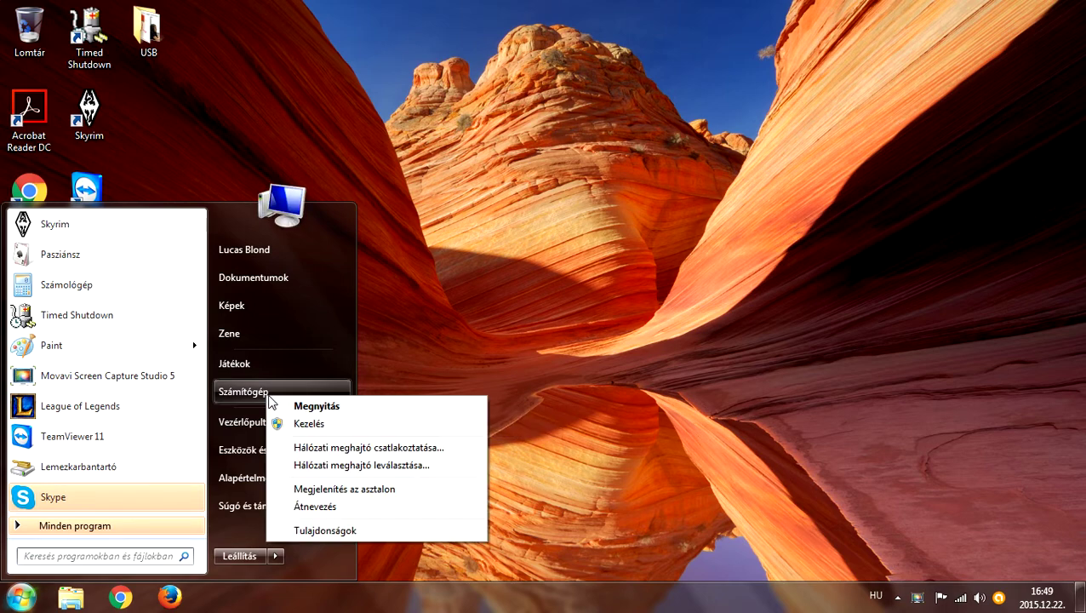
left_click(328, 528)
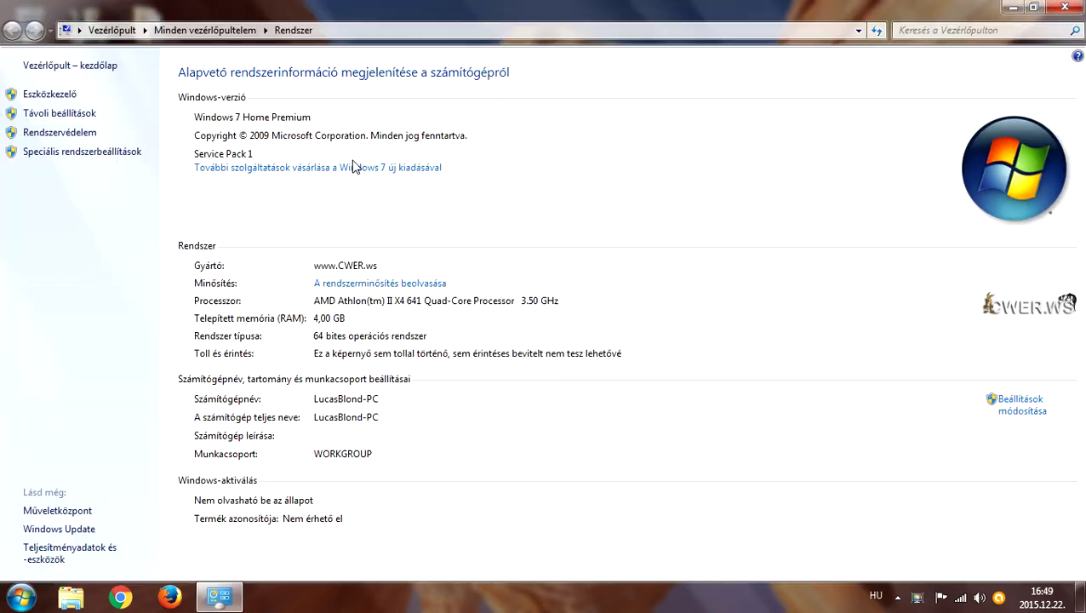
left_click(108, 153)
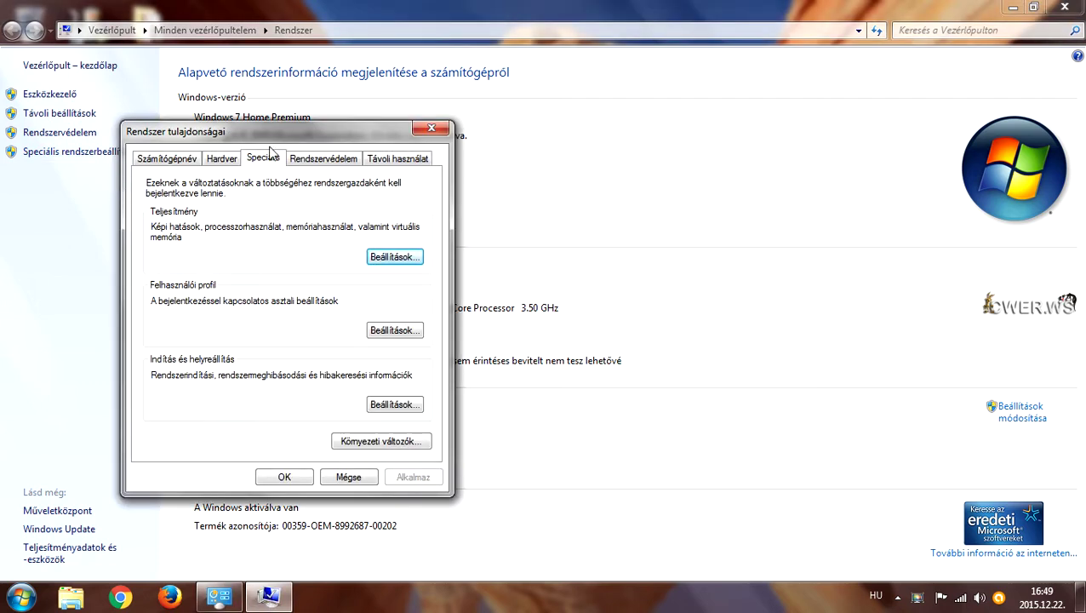
left_click_drag(269, 147, 407, 113)
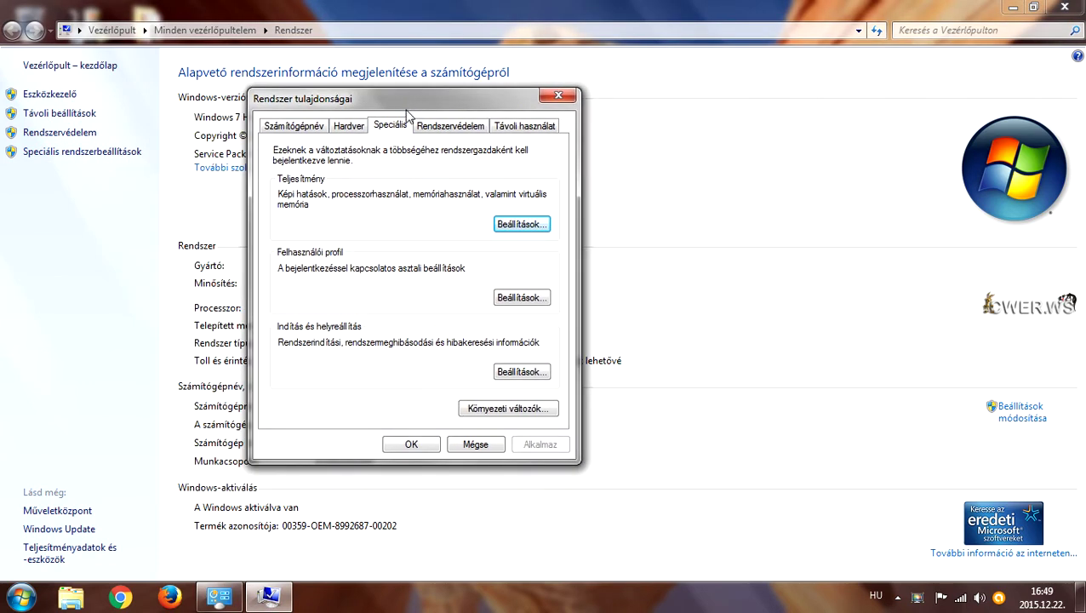
left_click(514, 228)
left_click_drag(405, 166, 413, 126)
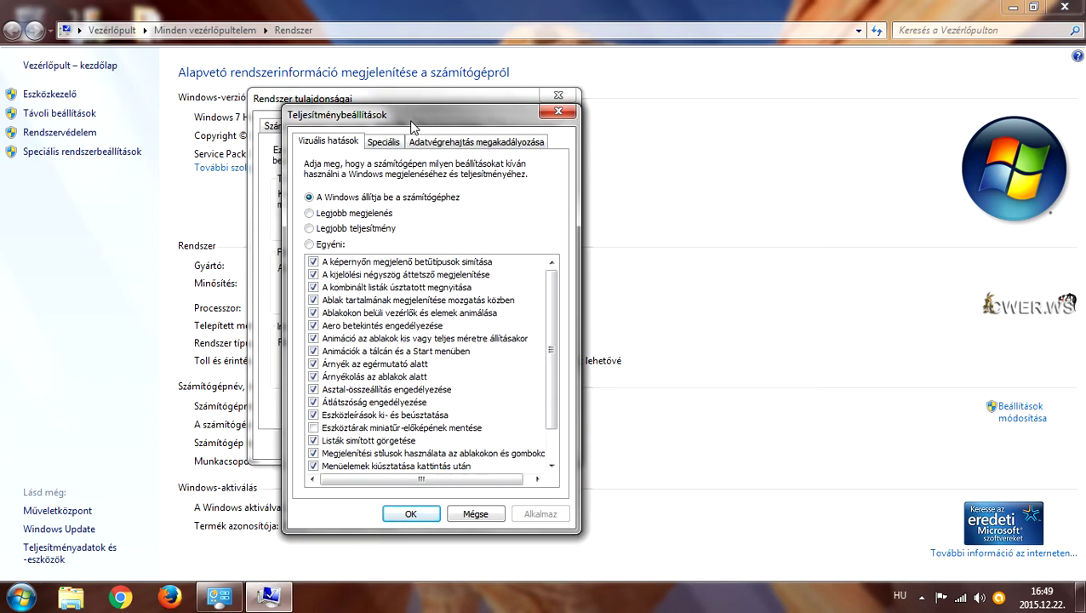
- Review the list of visual effects, choosing the Legjobb megjelenés preset to compare its options
scroll(552, 366, "down", 1)
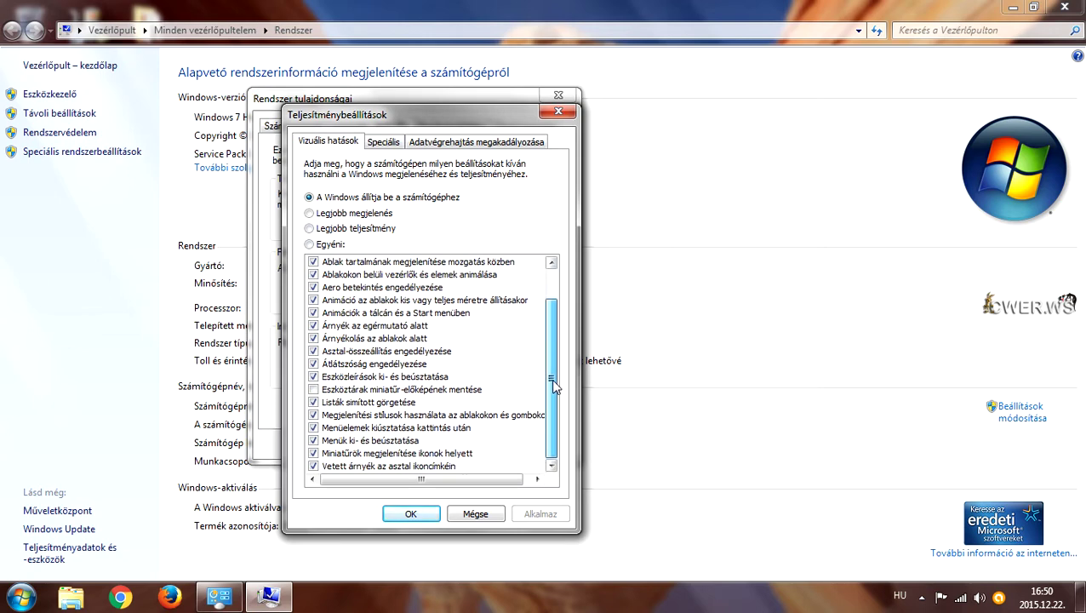
scroll(557, 298, "up", 1)
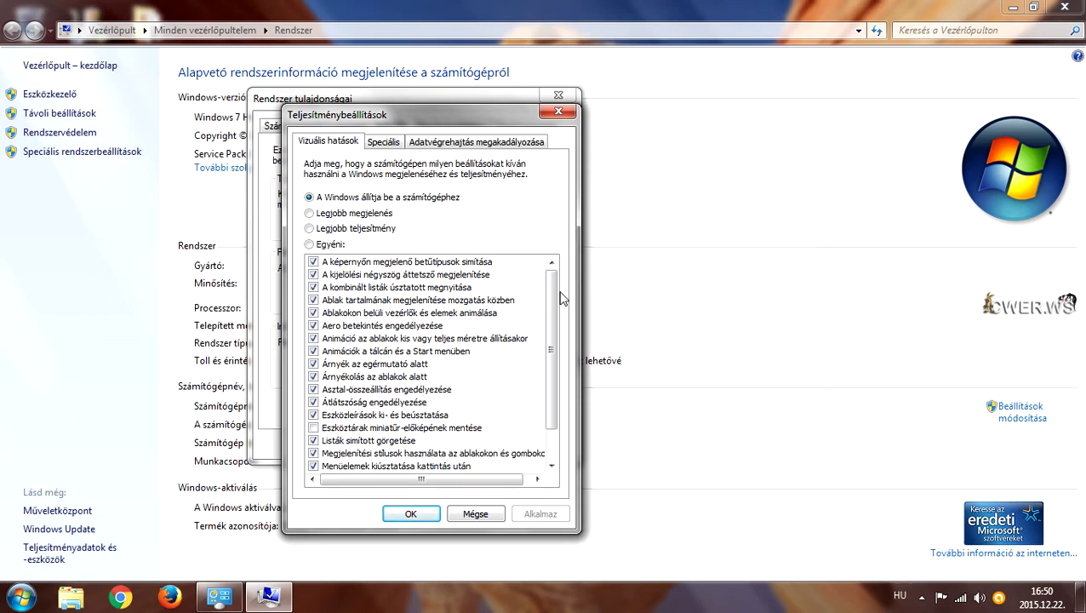
scroll(552, 290, "down", 1)
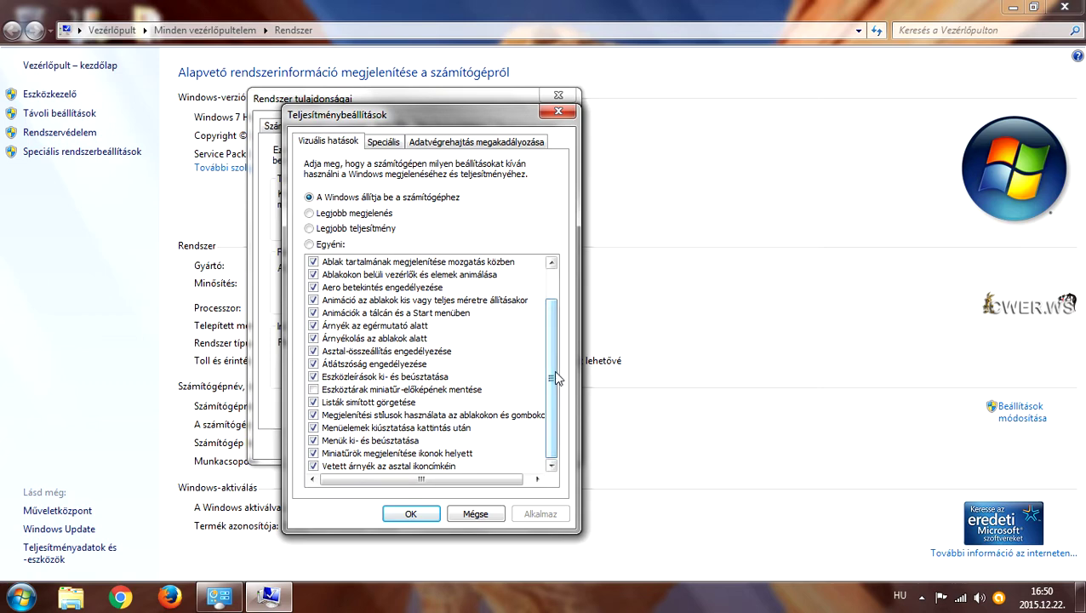
left_click_drag(554, 377, 555, 336)
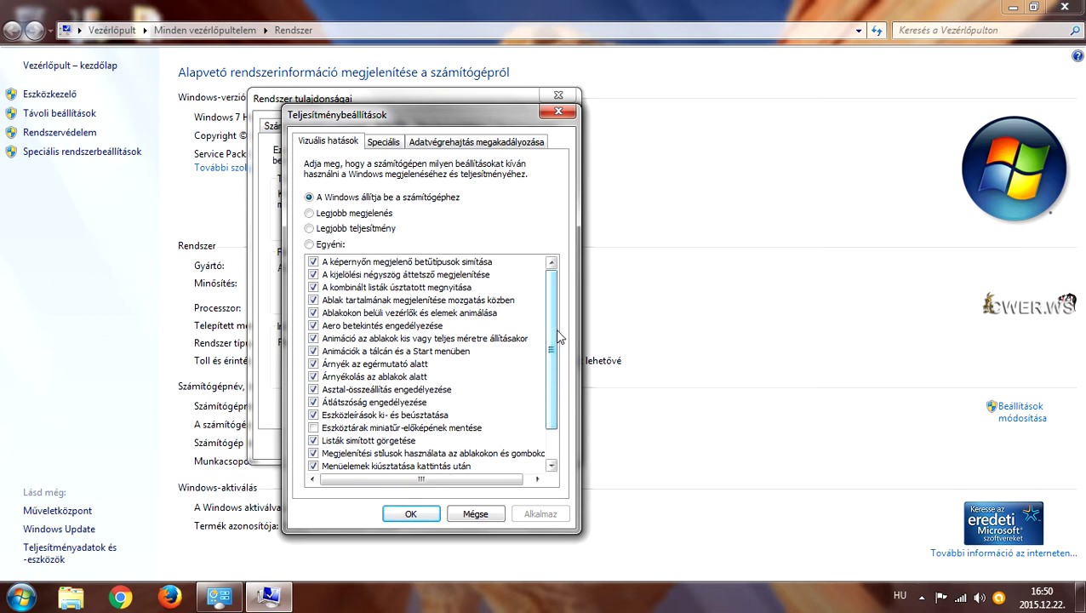
left_click(309, 212)
scroll(544, 362, "down", 1)
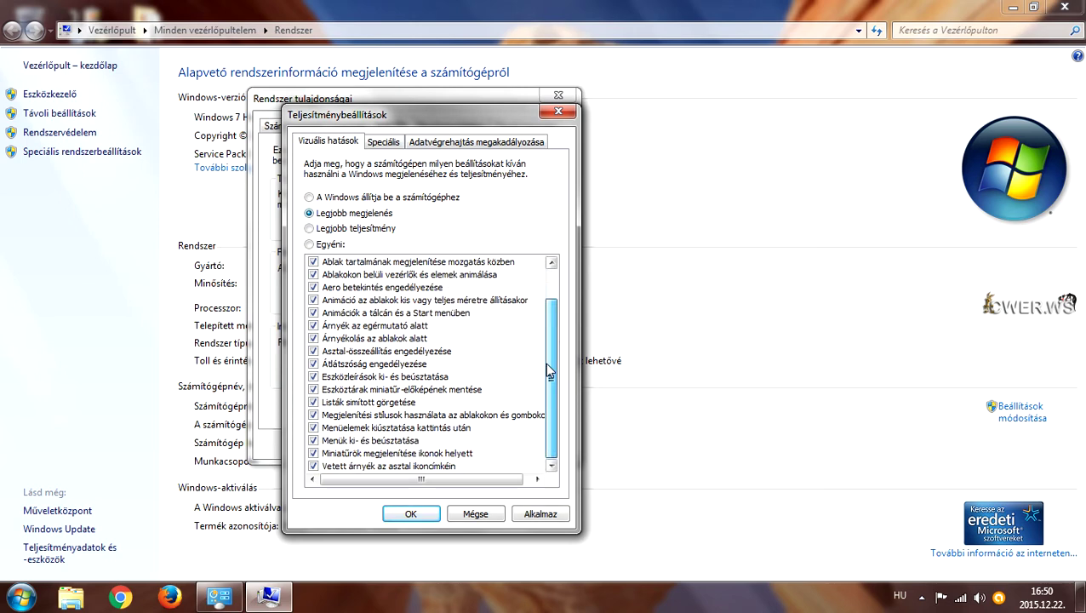
scroll(358, 340, "up", 1)
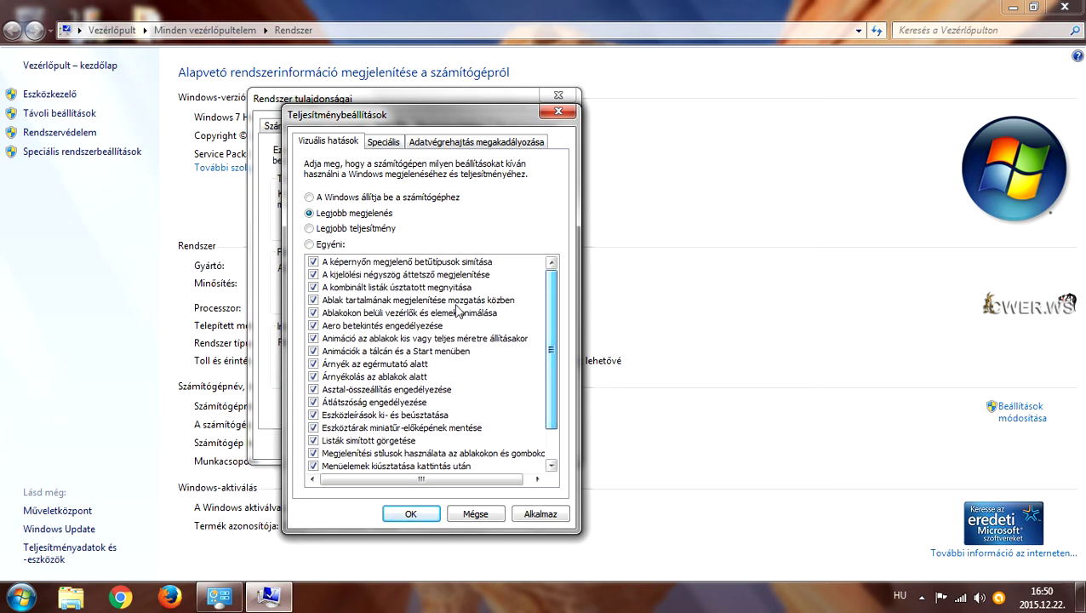
- Switch the visual effects to the Legjobb teljesítmény preset and look through the whole effects list
left_click(310, 228)
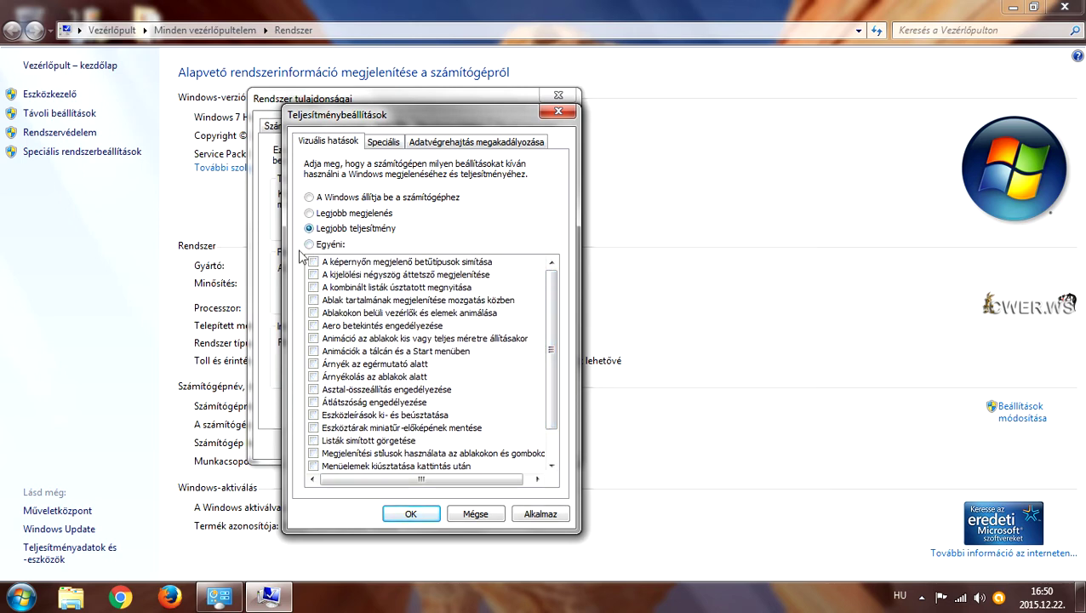
scroll(555, 375, "down", 1)
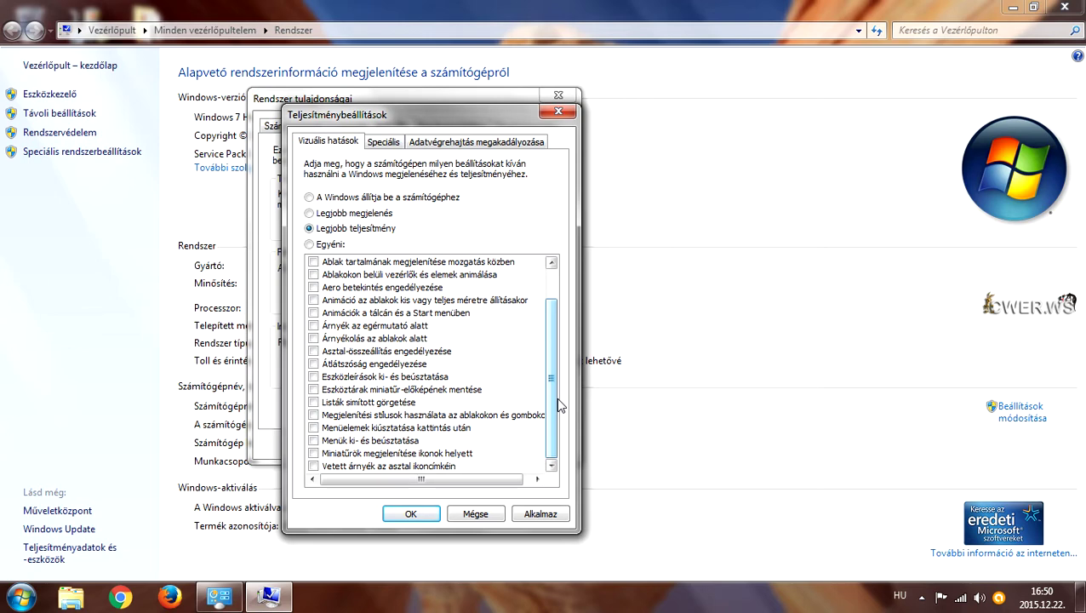
scroll(551, 404, "up", 1)
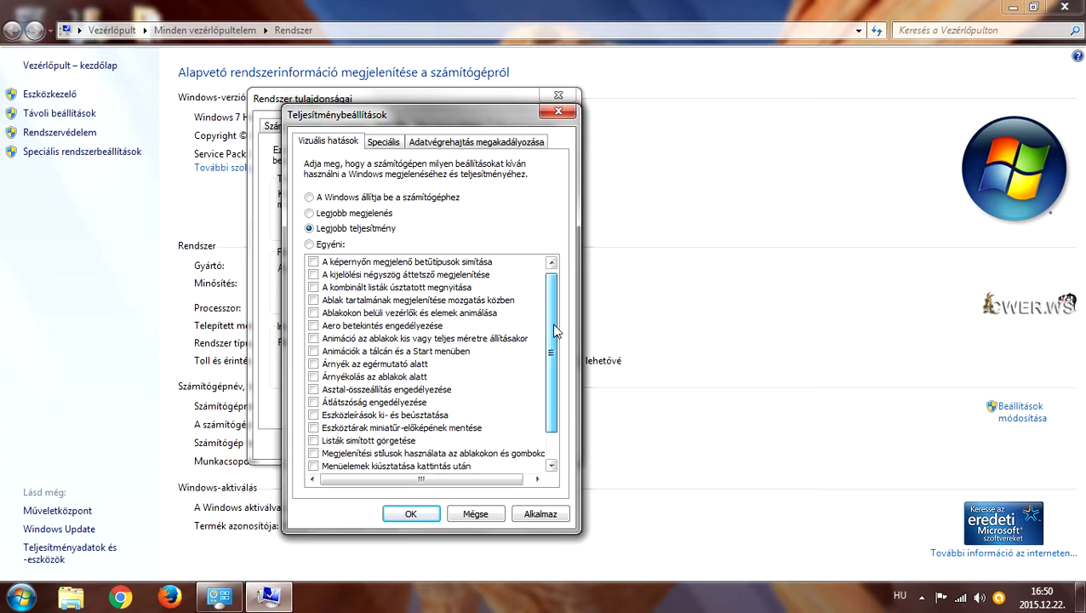
scroll(555, 362, "down", 1)
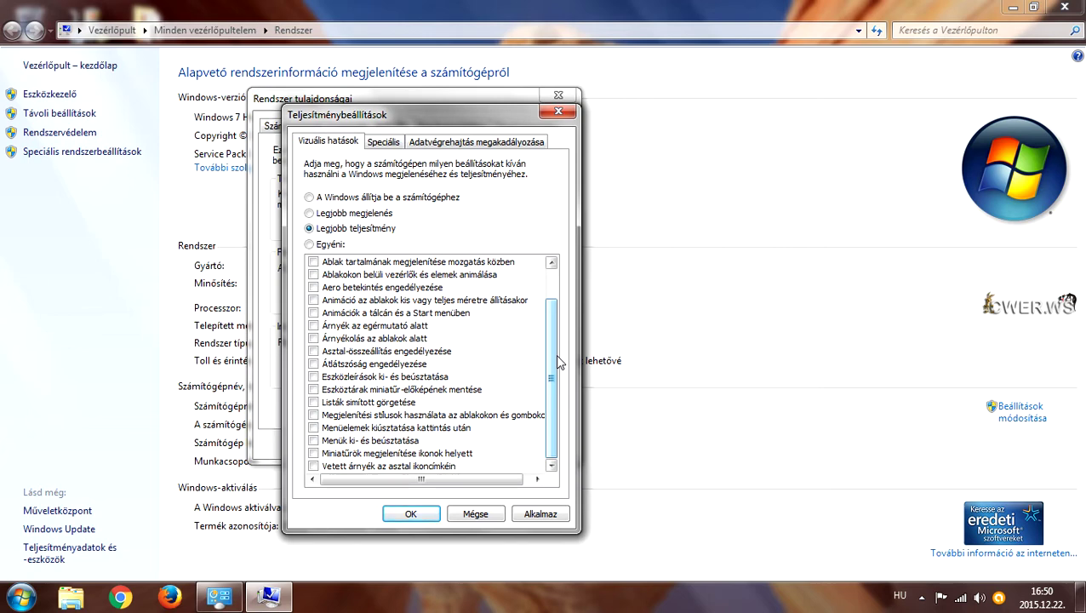
scroll(551, 377, "up", 1)
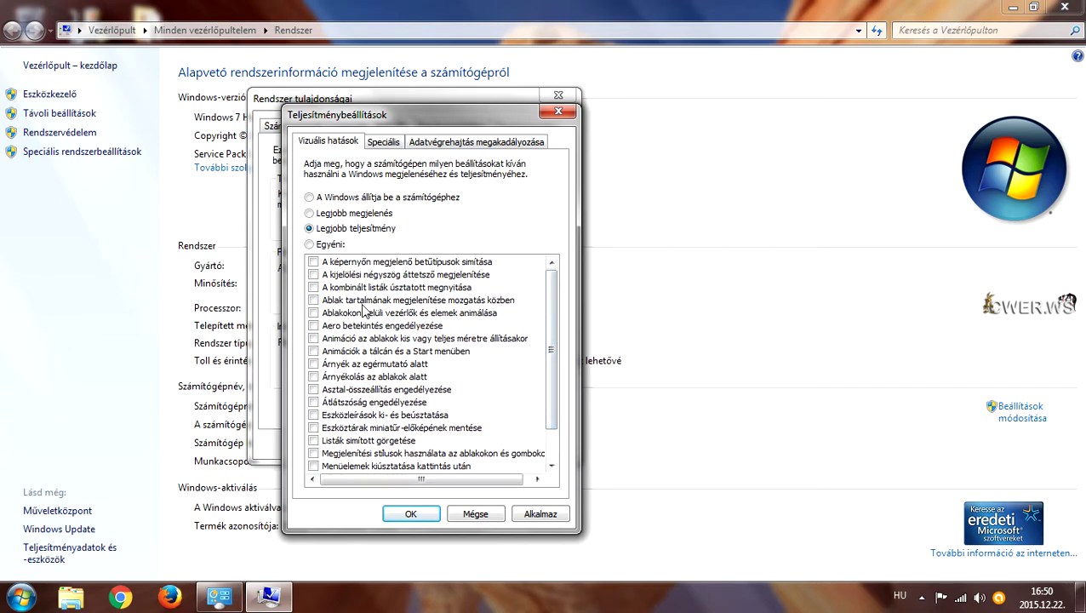
- Starting from the Legjobb megjelenés preset, disable the window-resizing and taskbar/Start menu animations, the pointer and window shadows, and the desktop icon label shadow
left_click(309, 213)
left_click(314, 337)
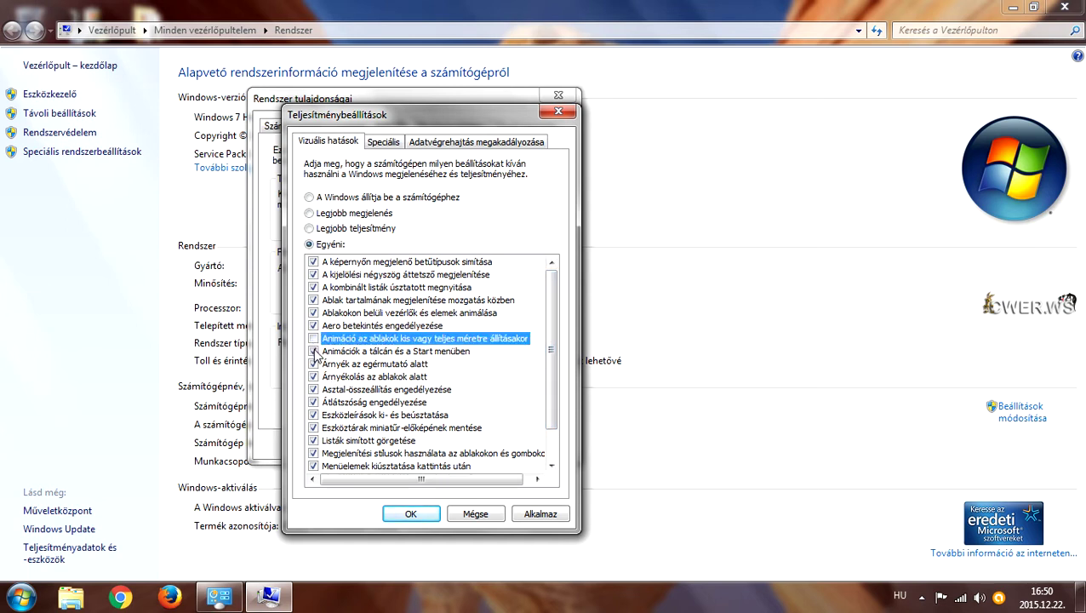
left_click(313, 351)
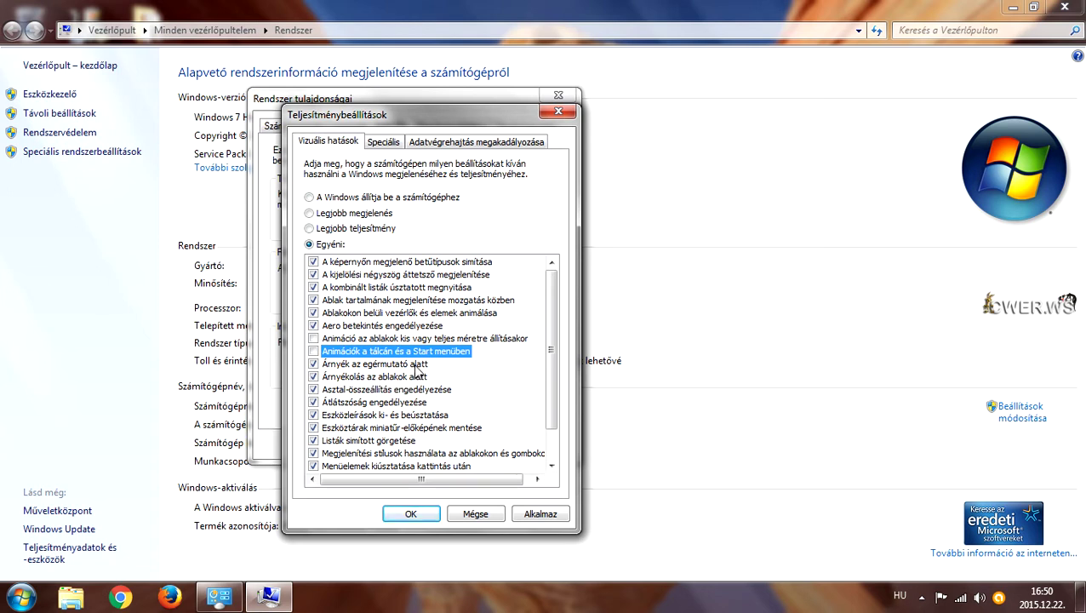
left_click(313, 363)
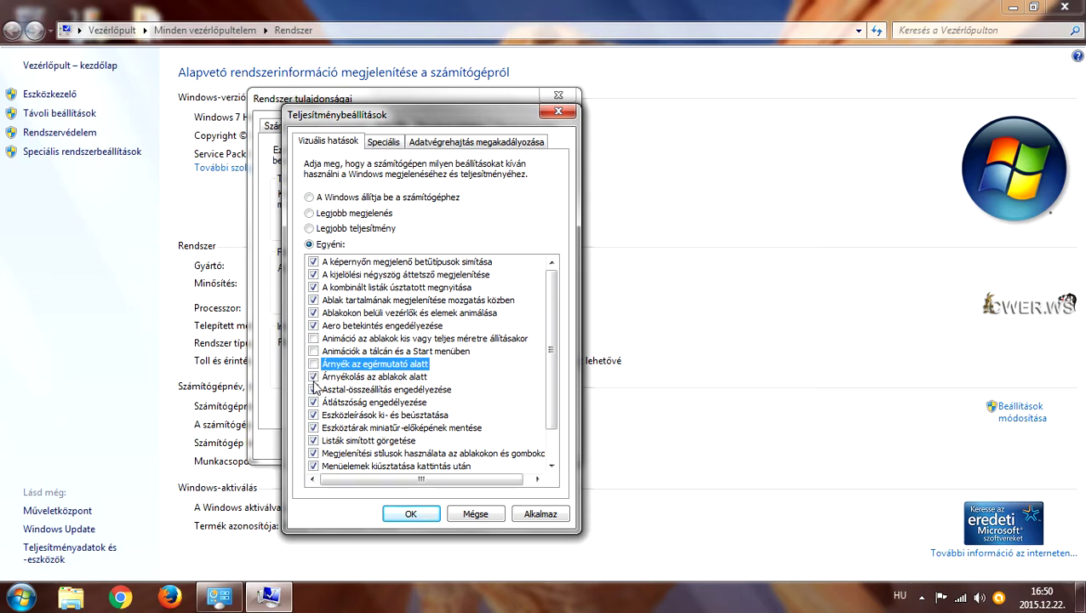
left_click(313, 376)
left_click_drag(558, 335, 554, 361)
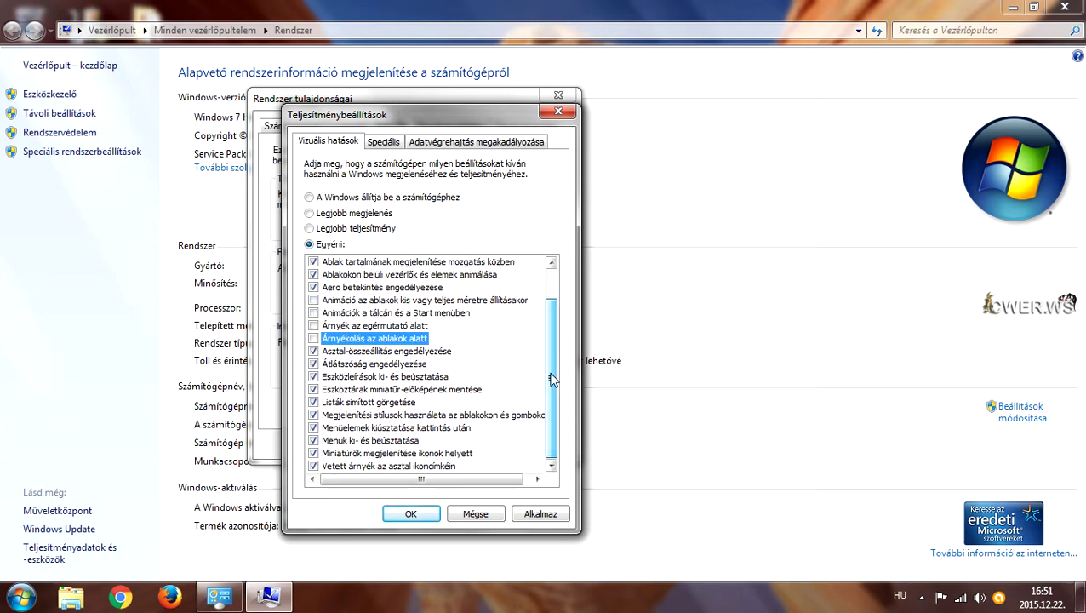
left_click(314, 466)
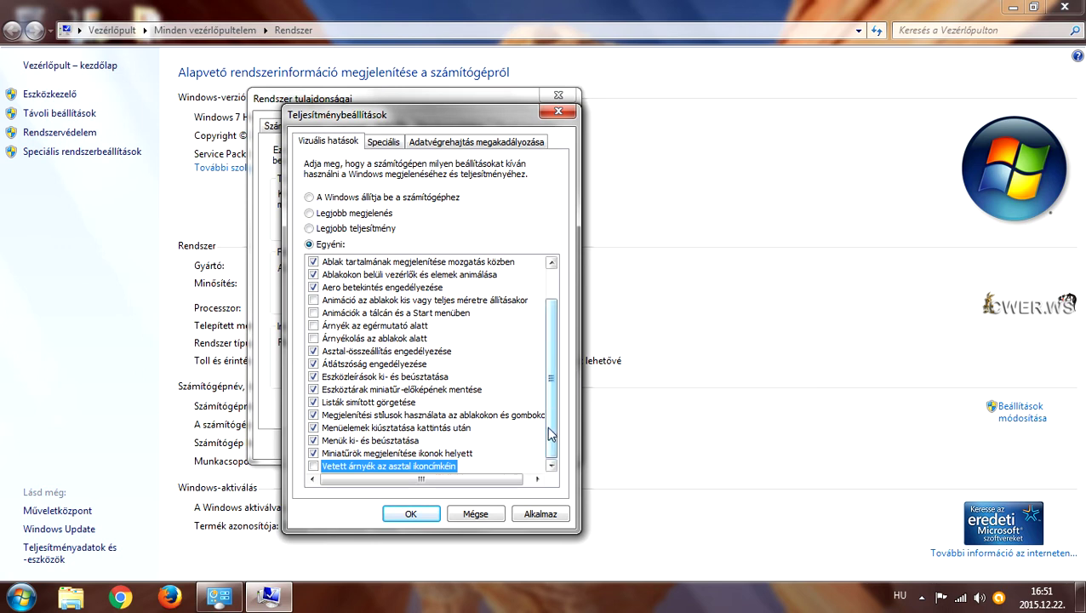
left_click_drag(546, 426, 553, 381)
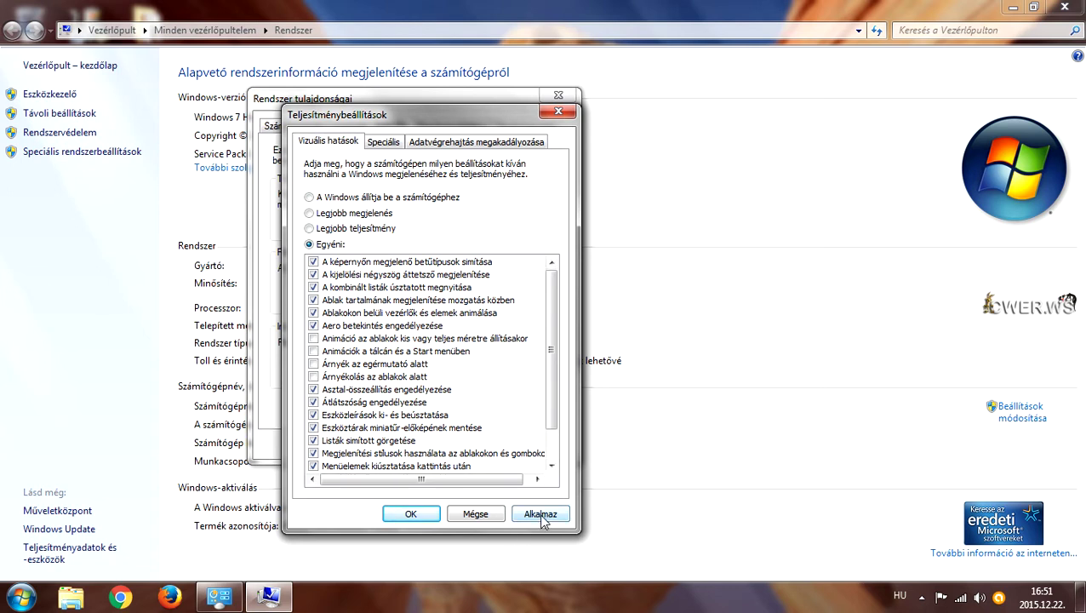
left_click_drag(551, 408, 551, 429)
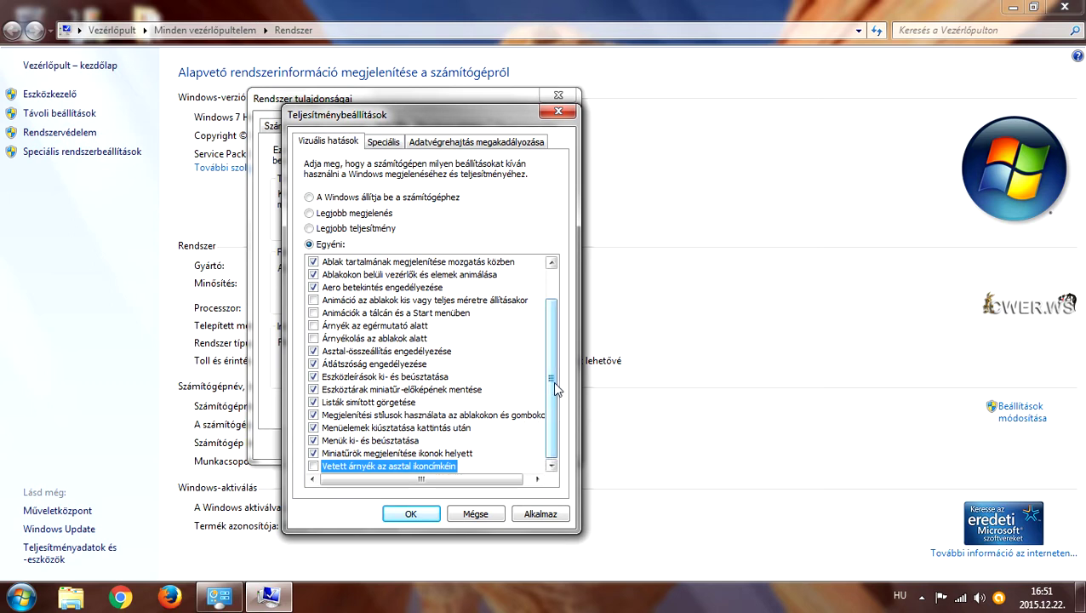
- Apply the Legjobb teljesítmény preset to the visual effects
left_click(309, 228)
left_click(544, 514)
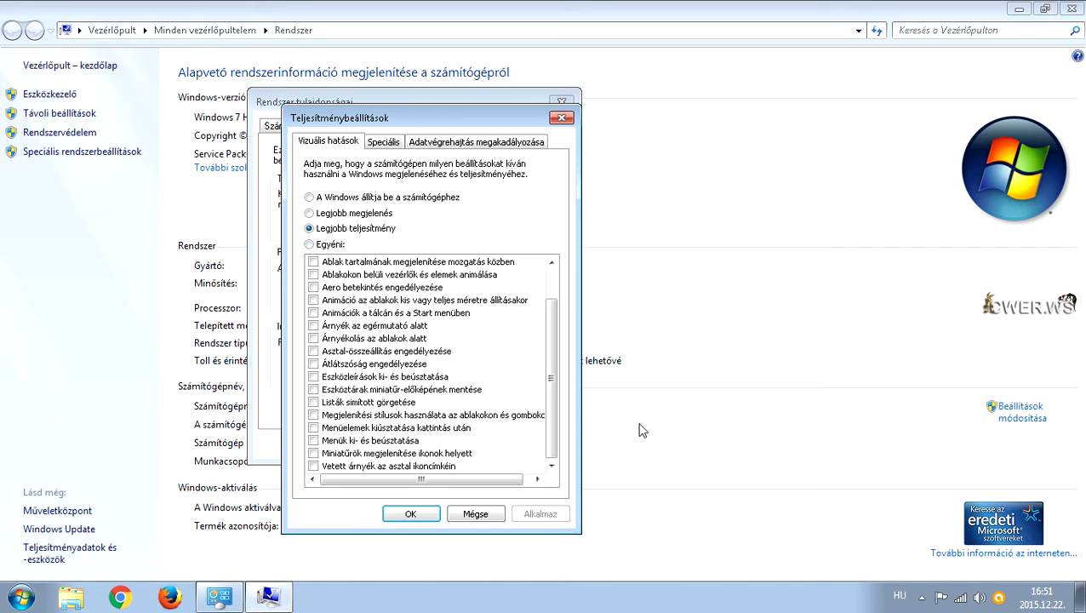
scroll(553, 321, "up", 1)
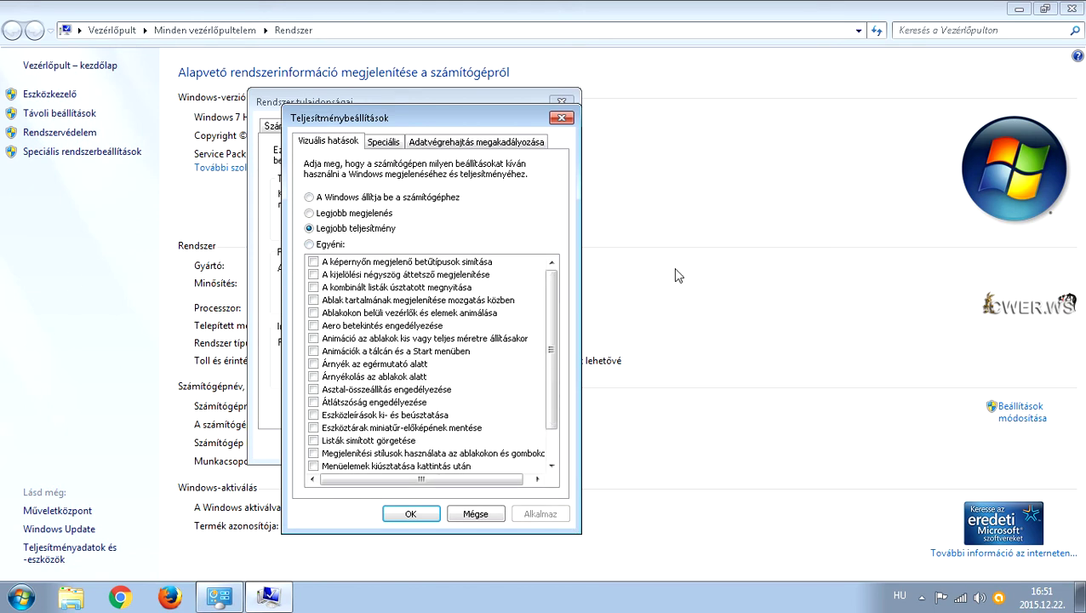
- Starting from A Windows állítja be a számítógéphez, disable the window-resizing and taskbar/Start menu animations plus pointer, window and icon label shadows, and apply
left_click(312, 245)
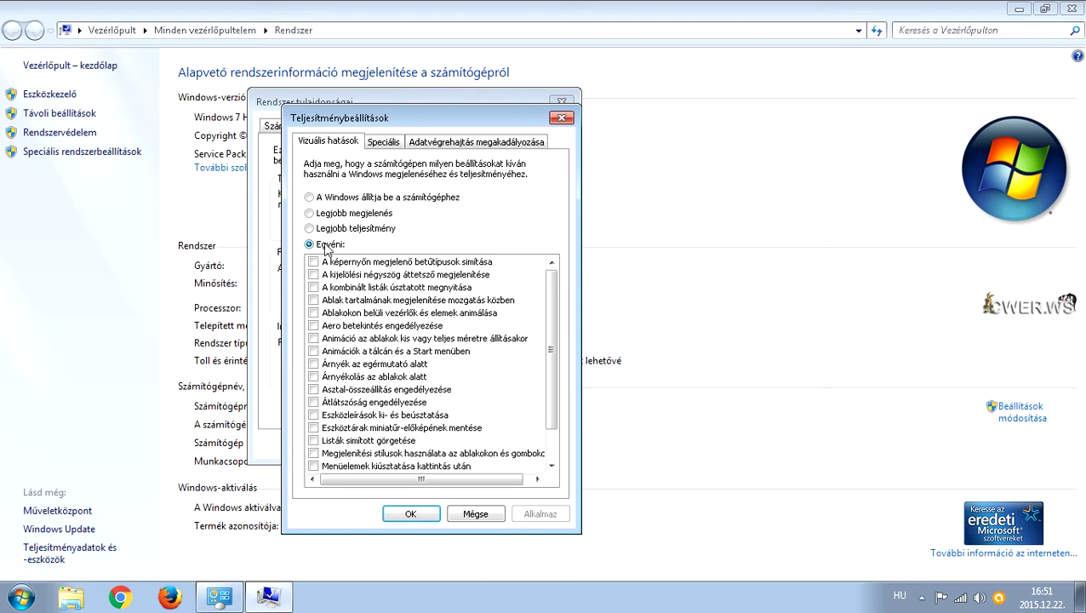
left_click(310, 197)
left_click(313, 339)
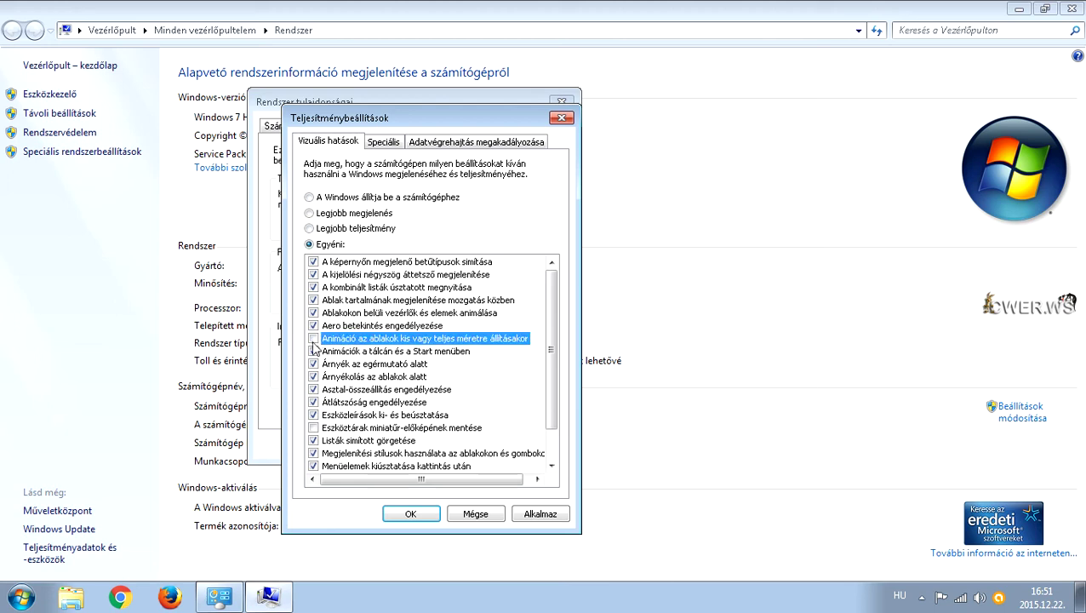
left_click(313, 351)
left_click(313, 363)
left_click(313, 377)
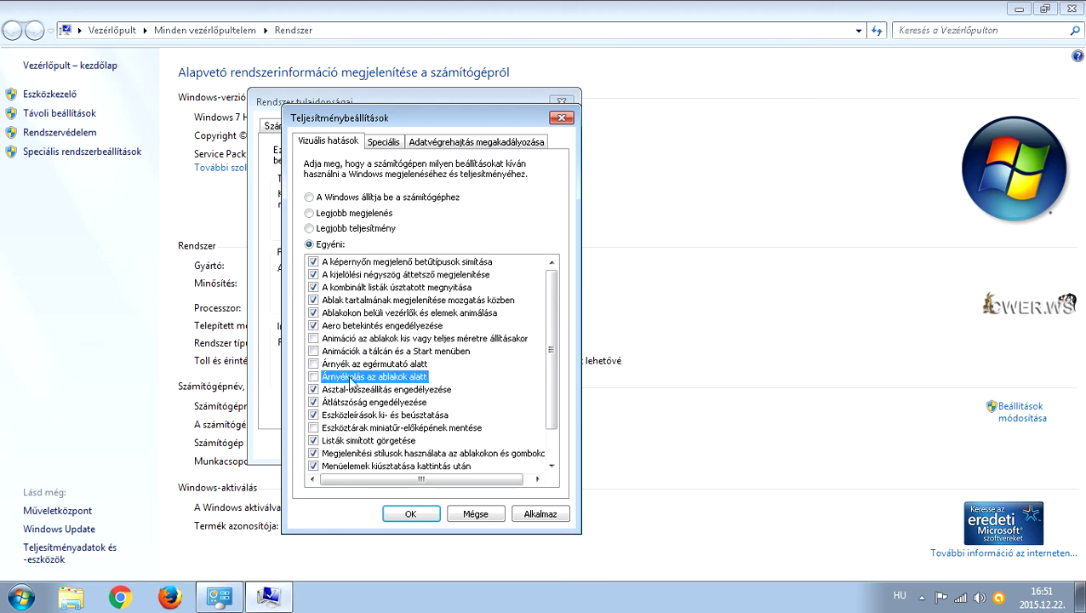
scroll(543, 361, "down", 1)
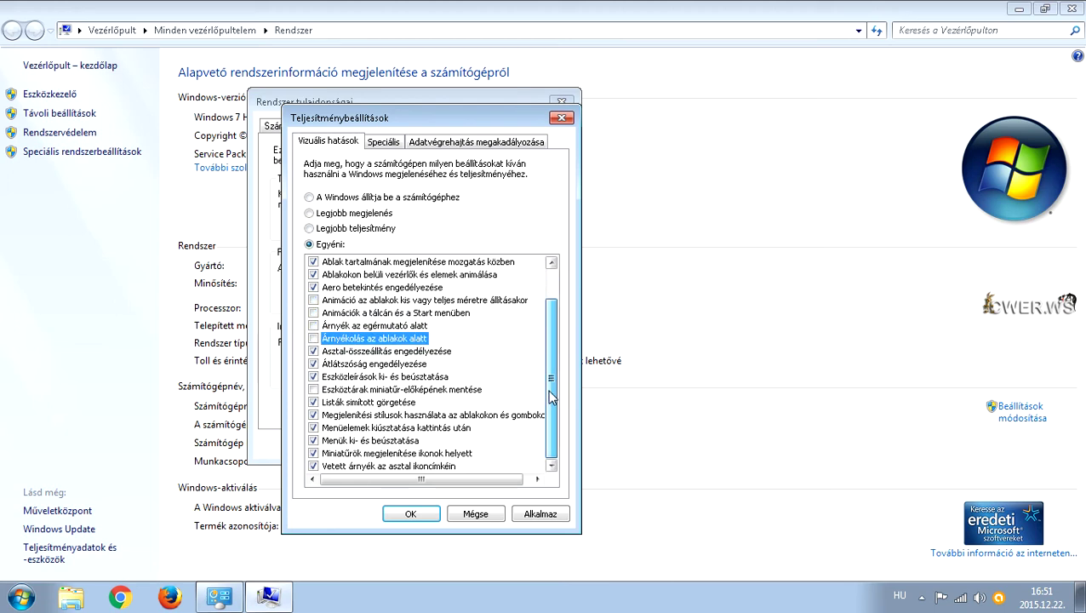
left_click(313, 465)
left_click(541, 514)
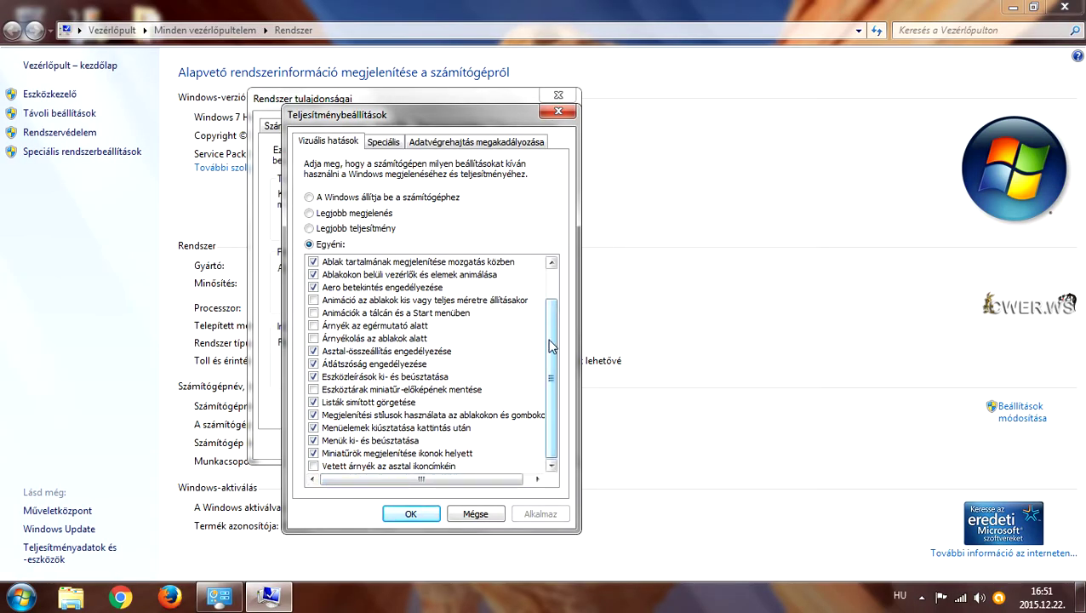
scroll(552, 341, "up", 1)
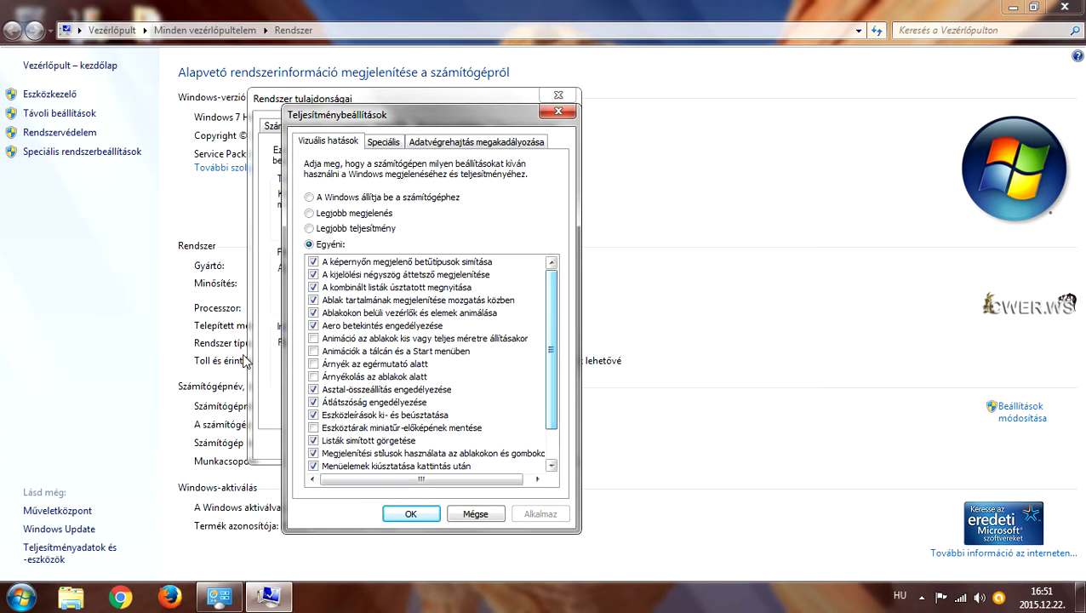
- Examine the virtual memory settings (Virtuális memória) in the advanced performance options and close them without changing anything
left_click(374, 142)
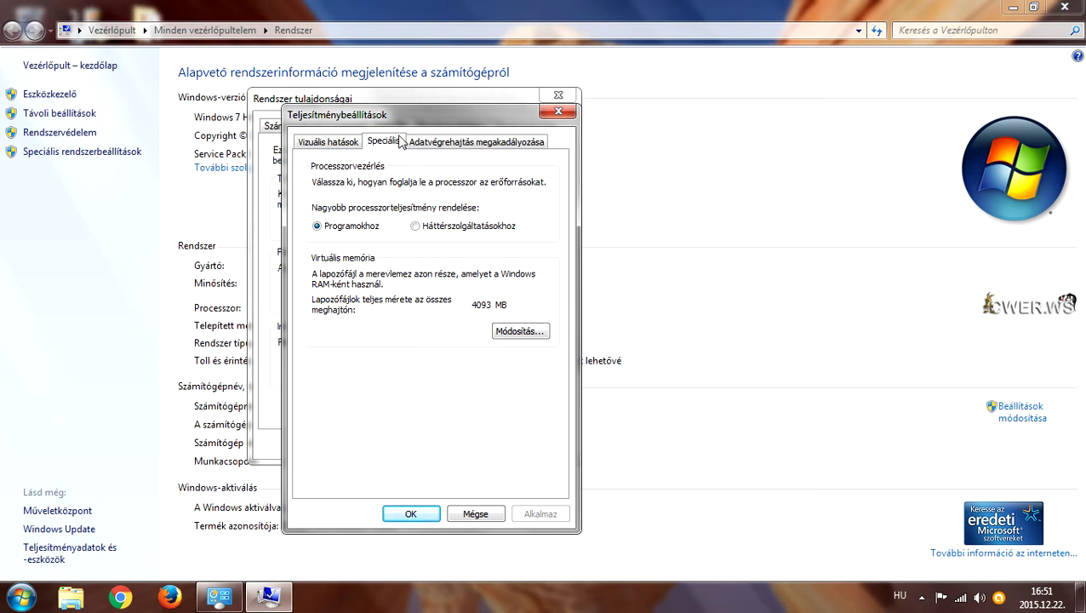
left_click_drag(408, 122, 413, 110)
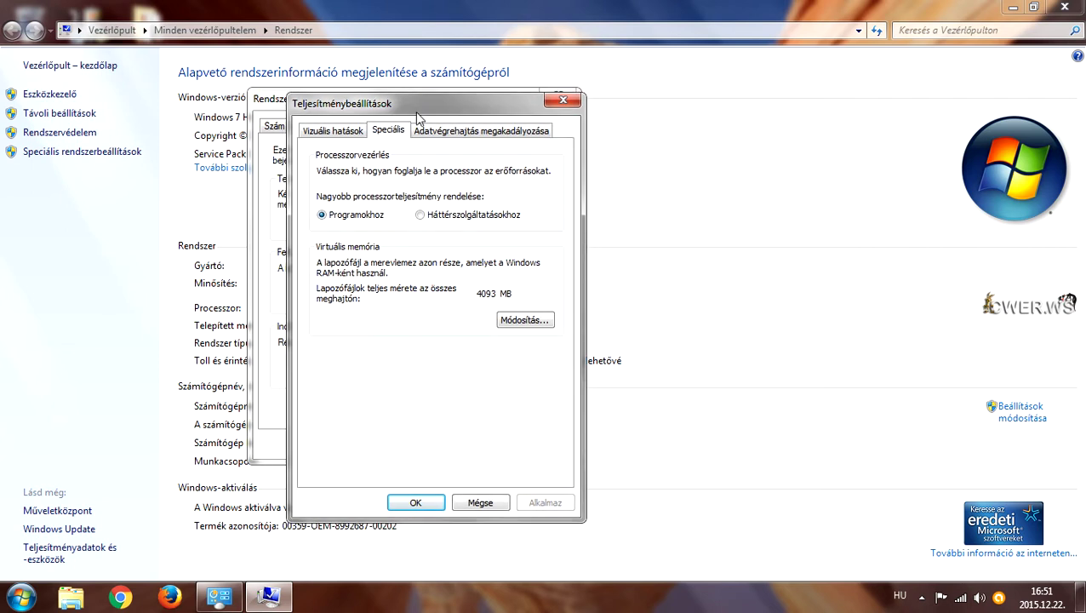
left_click(532, 320)
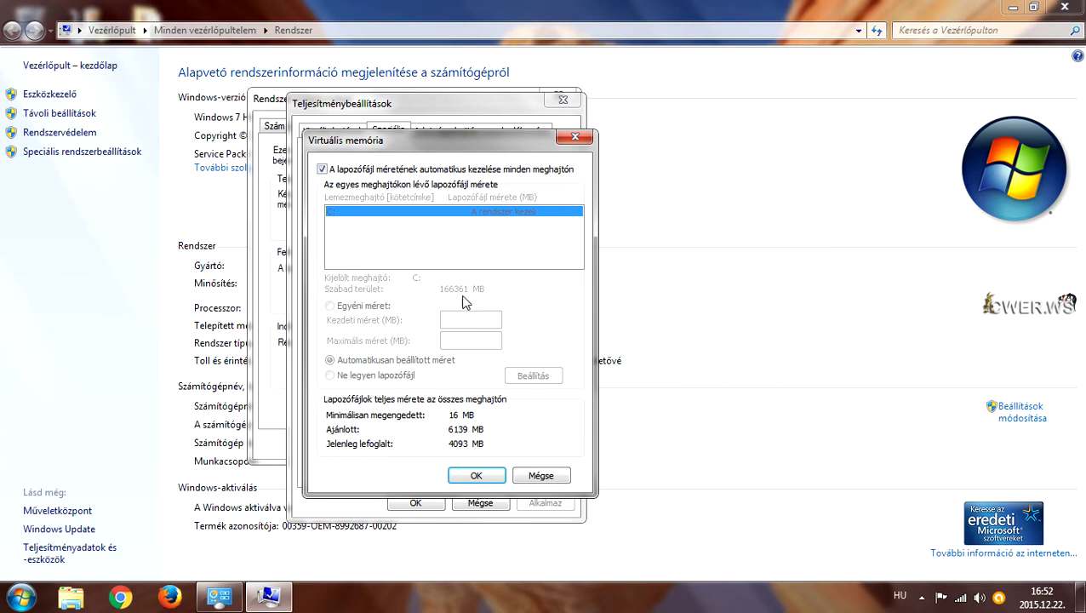
left_click(575, 137)
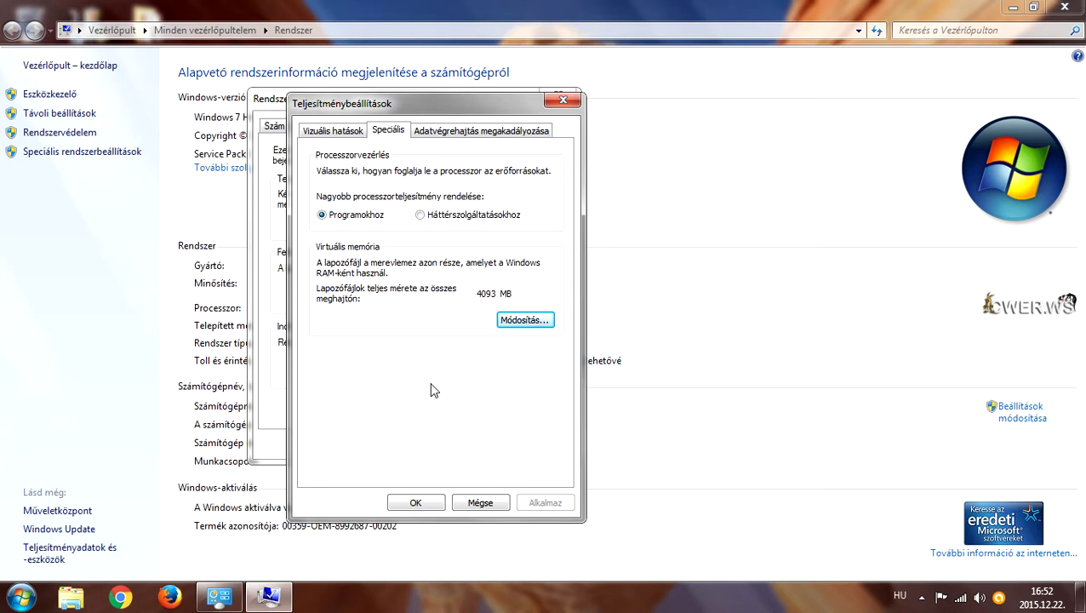
- Open the virtual memory settings and turn off automatic paging file size management for all drives
left_click(528, 322)
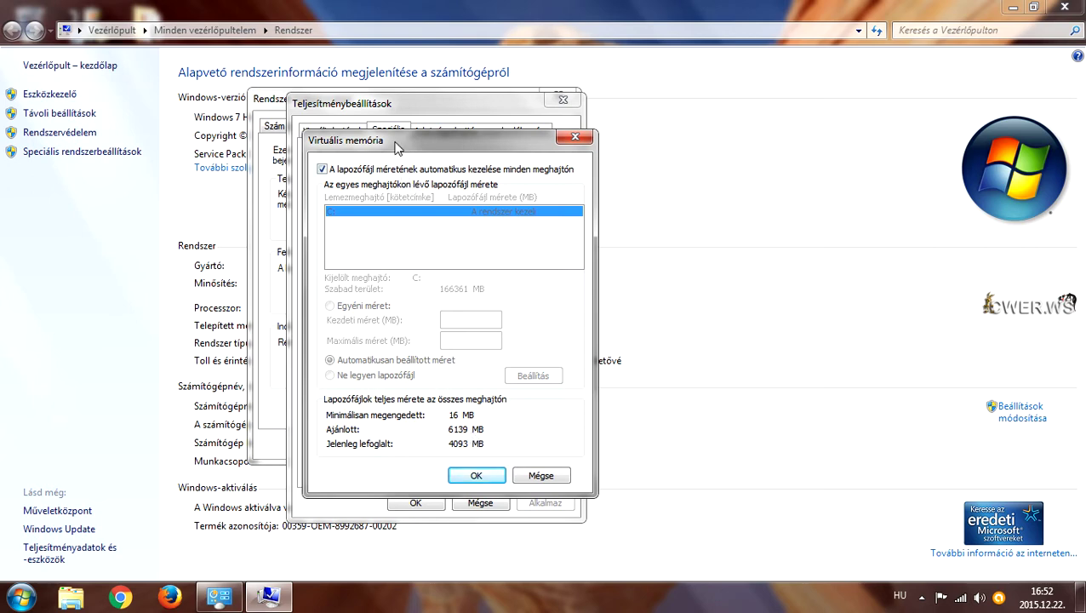
left_click_drag(382, 144, 666, 151)
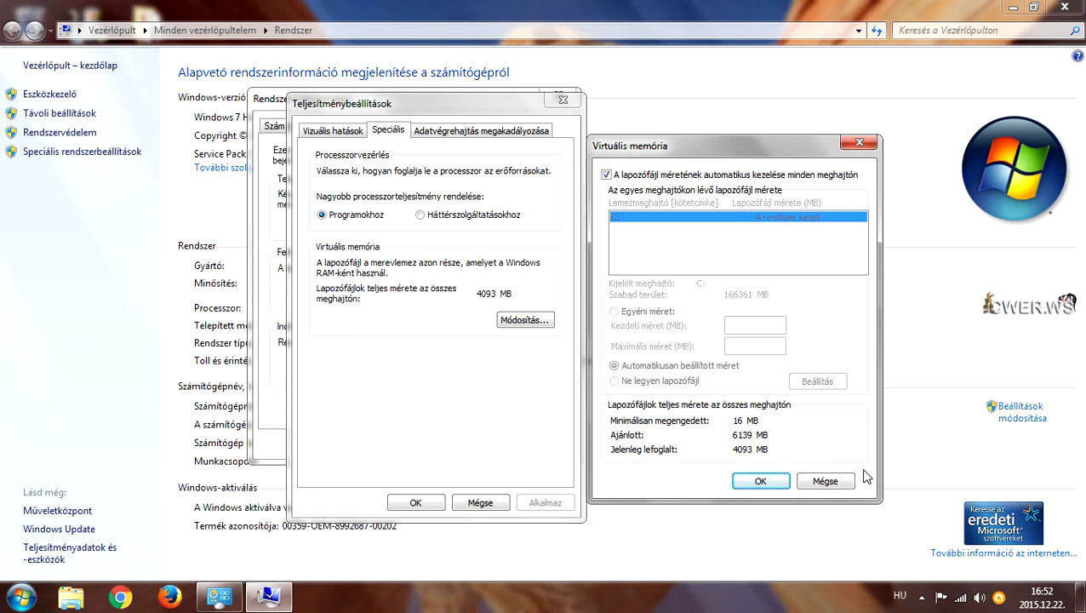
left_click(606, 176)
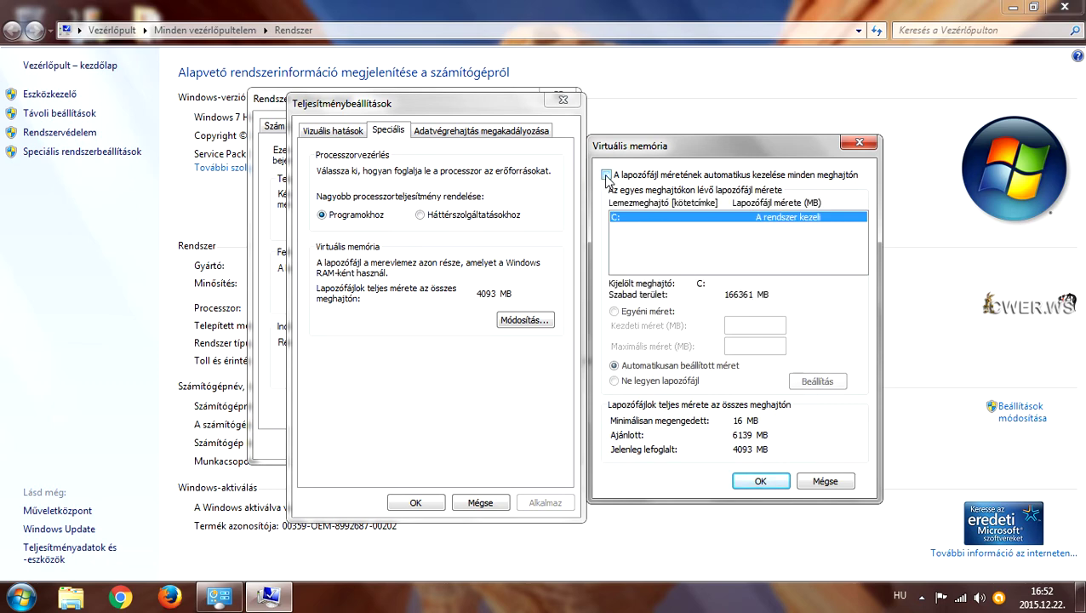
left_click_drag(653, 143, 578, 99)
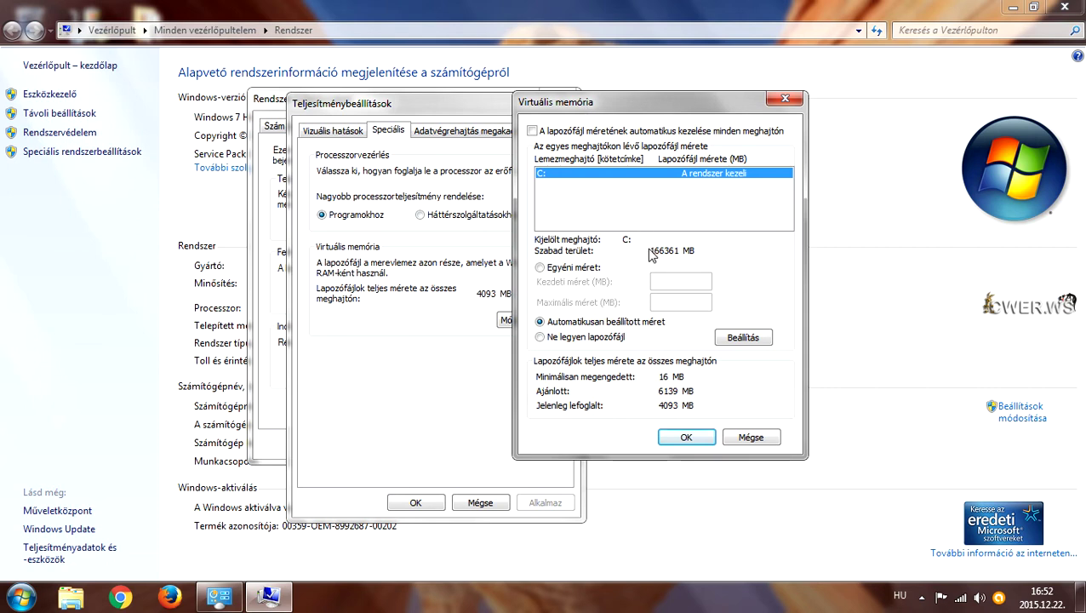
- Give drive C: a custom paging file with initial and maximum sizes of 8192 MB, and accept the change and restart notice
left_click(540, 267)
left_click(690, 283)
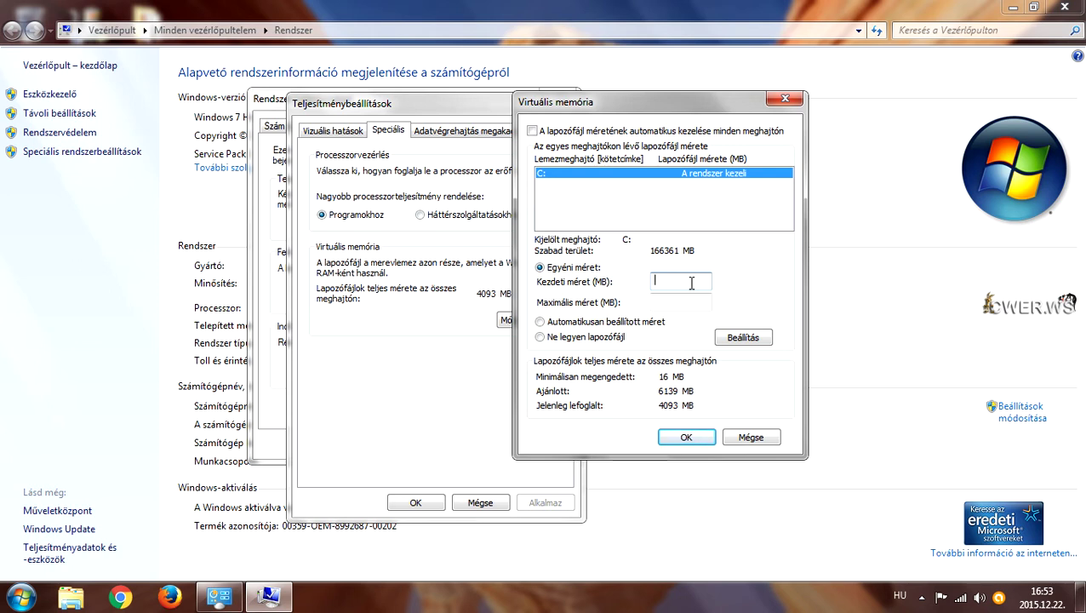
type("8192")
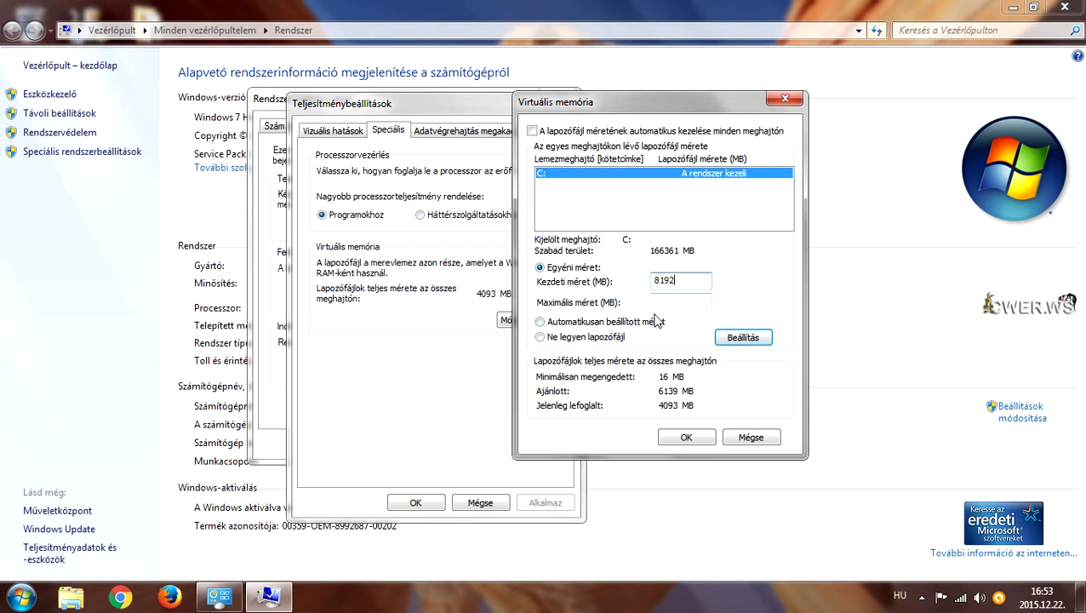
left_click(662, 296)
type("8192")
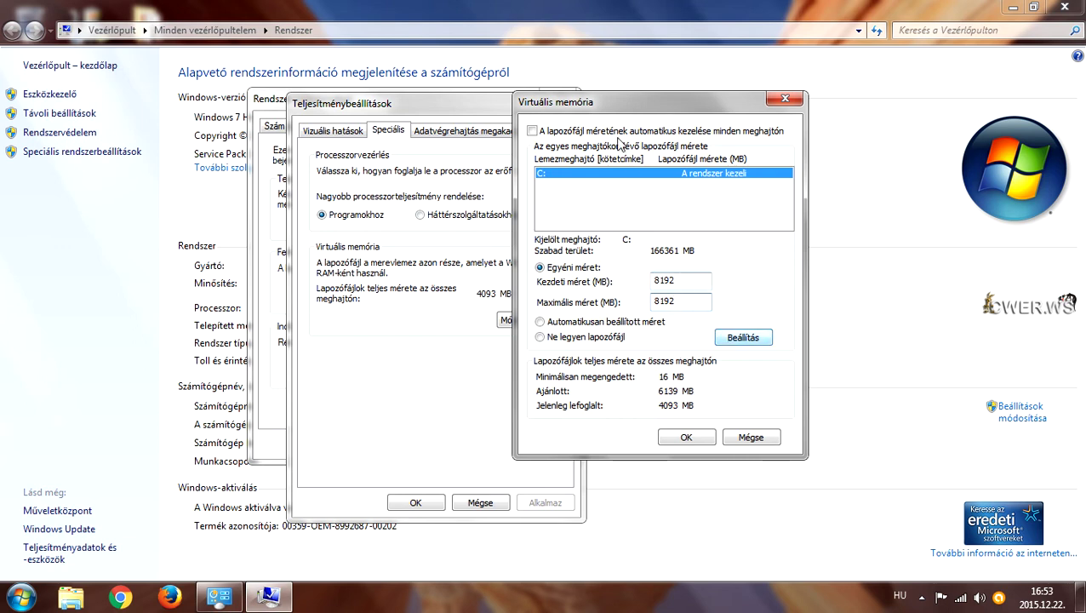
left_click_drag(626, 107, 594, 105)
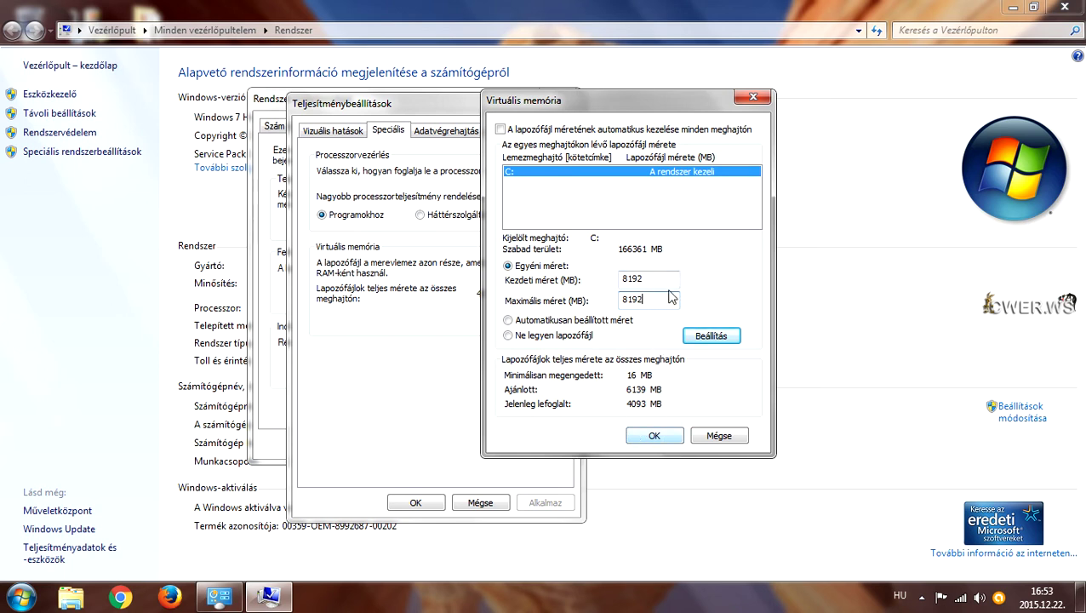
left_click(712, 336)
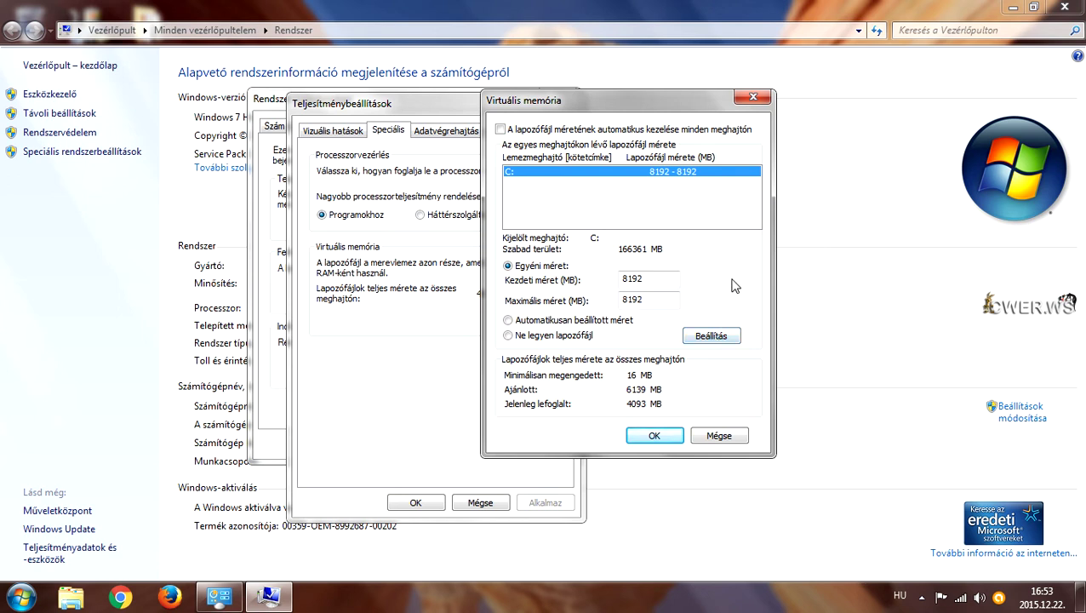
left_click(657, 436)
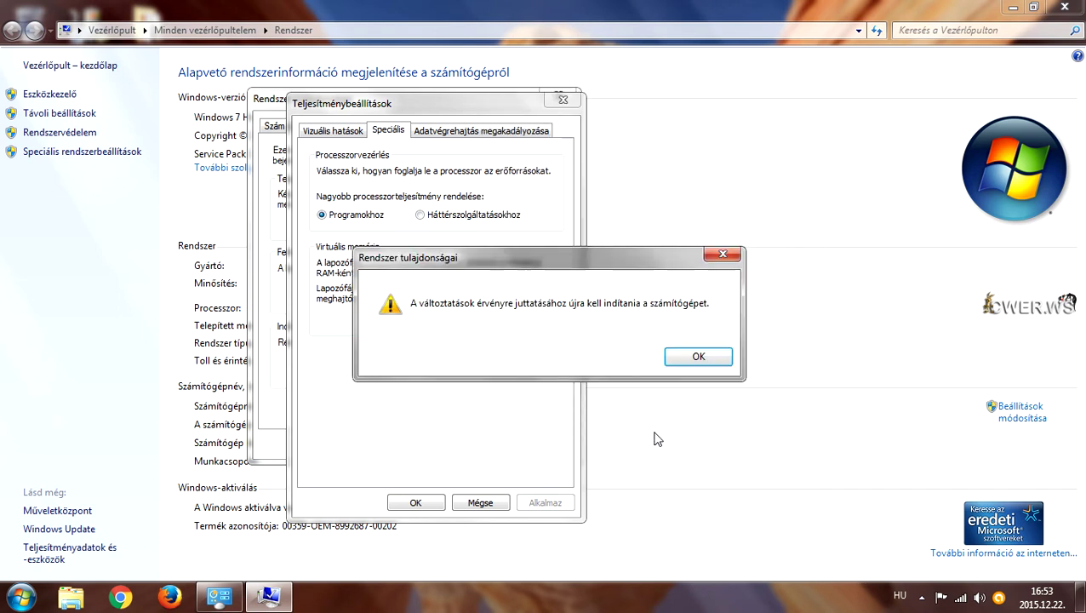
left_click(699, 359)
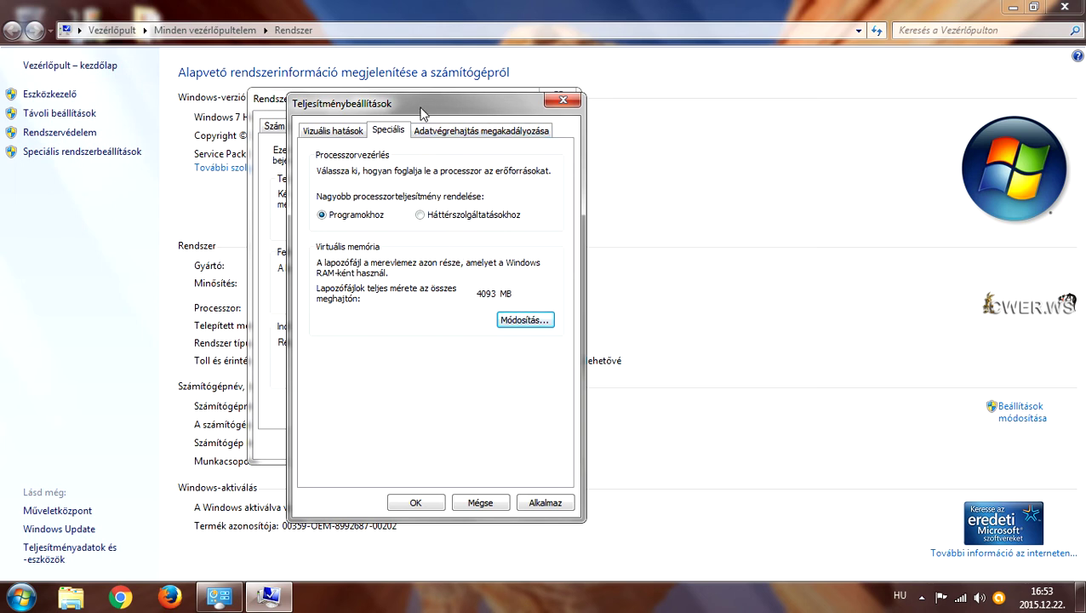
- Try switching processor scheduling to Háttérszolgáltatásokhoz and return it to Programokhoz
left_click_drag(422, 110, 416, 107)
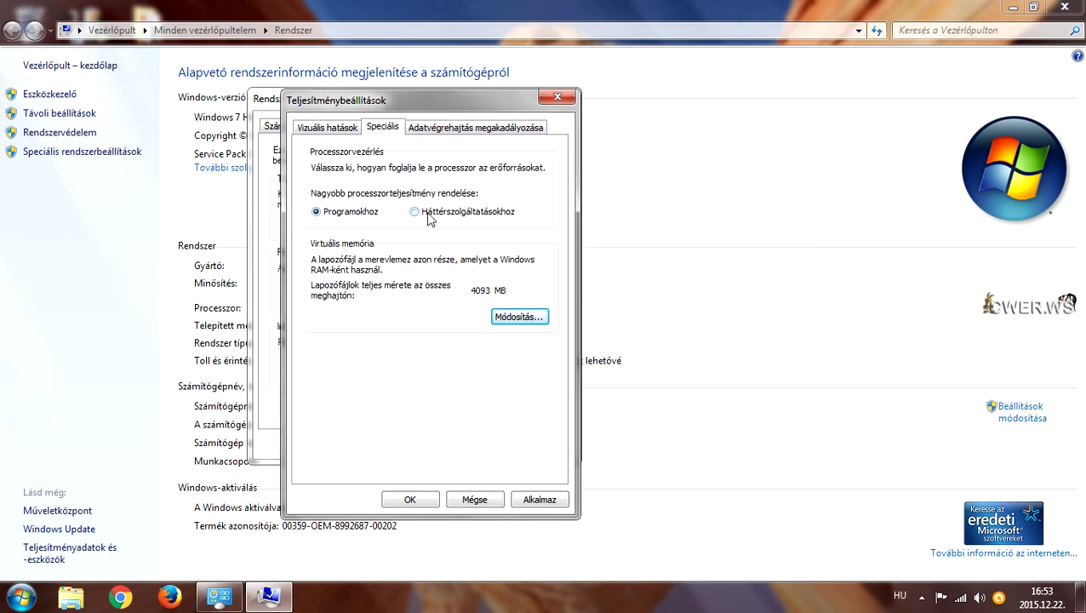
left_click(414, 211)
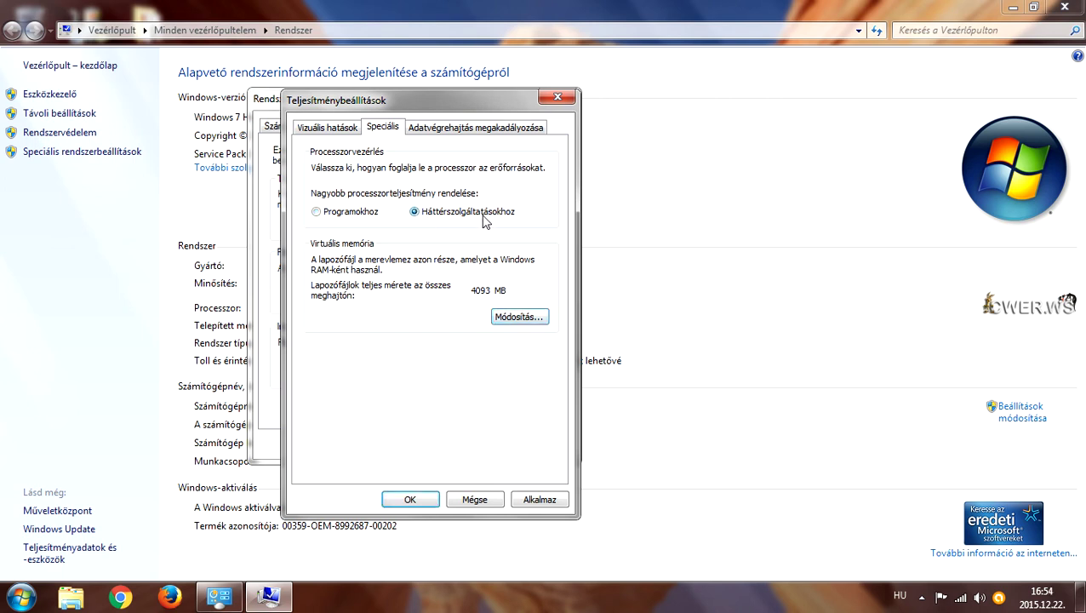
left_click(328, 211)
left_click(414, 213)
left_click(318, 215)
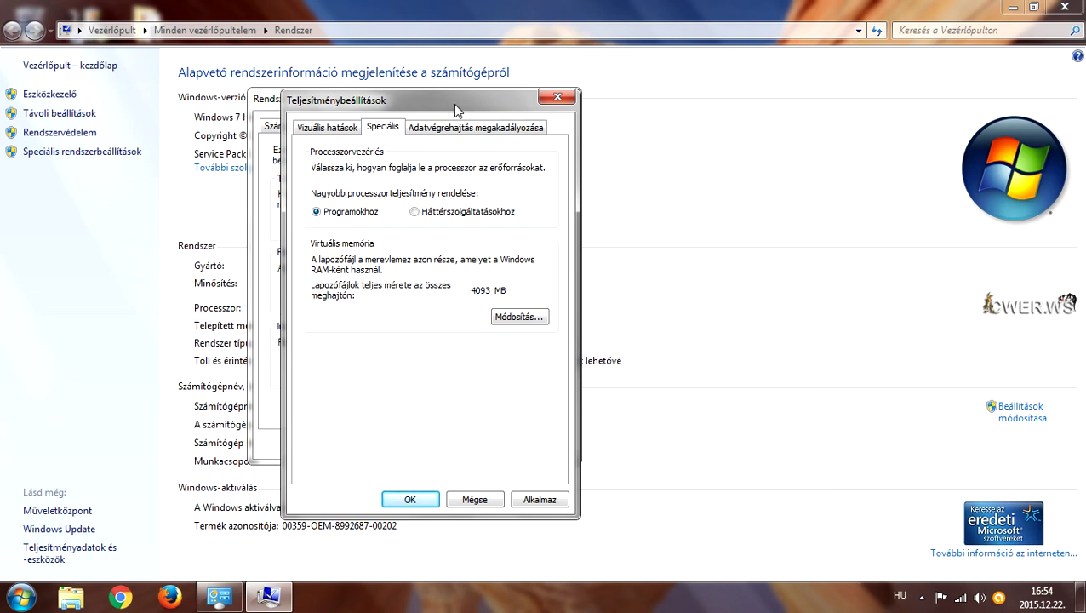
left_click_drag(455, 99, 456, 105)
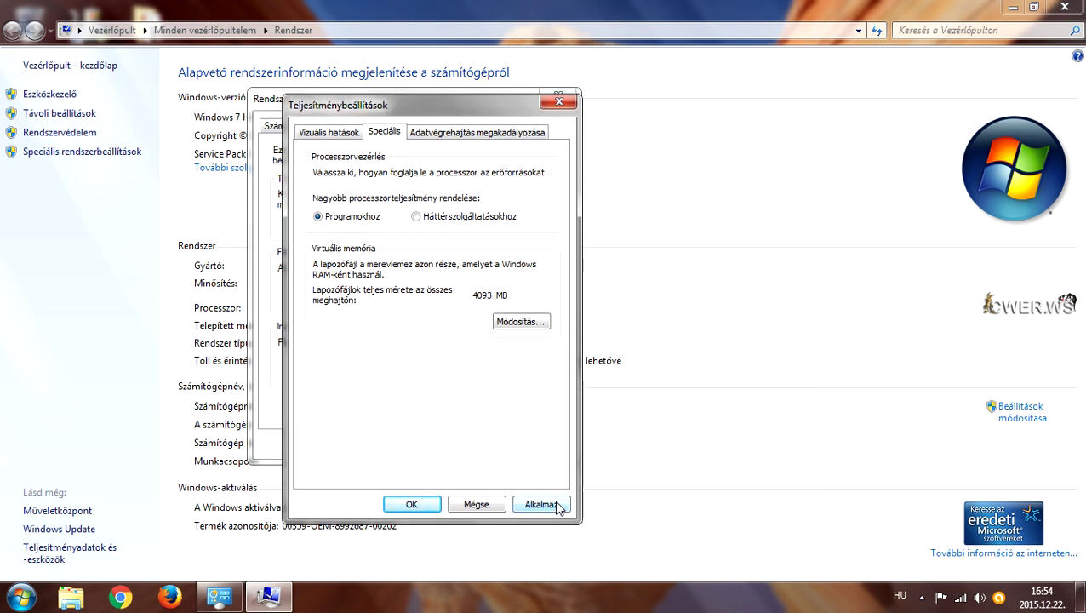